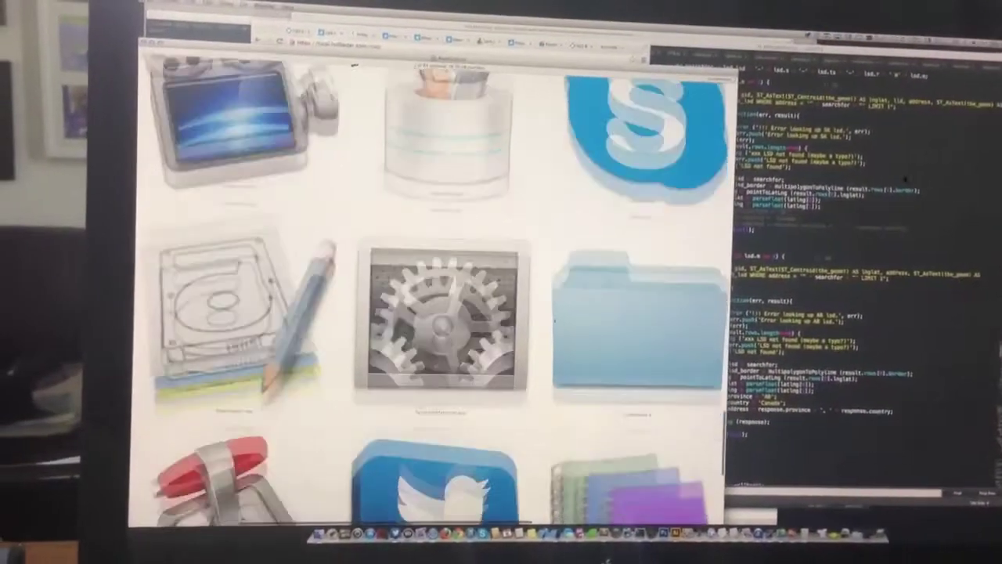
{"action": "scroll", "coordinate": [554, 319], "scroll_direction": "down", "scroll_amount": 3}
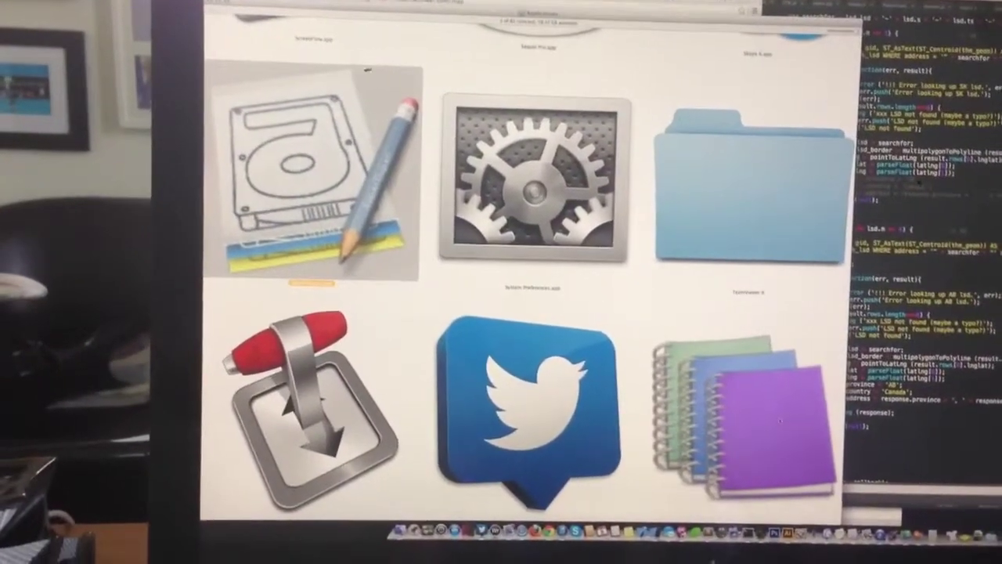
{"action": "scroll", "coordinate": [605, 305], "scroll_direction": "down", "scroll_amount": 3}
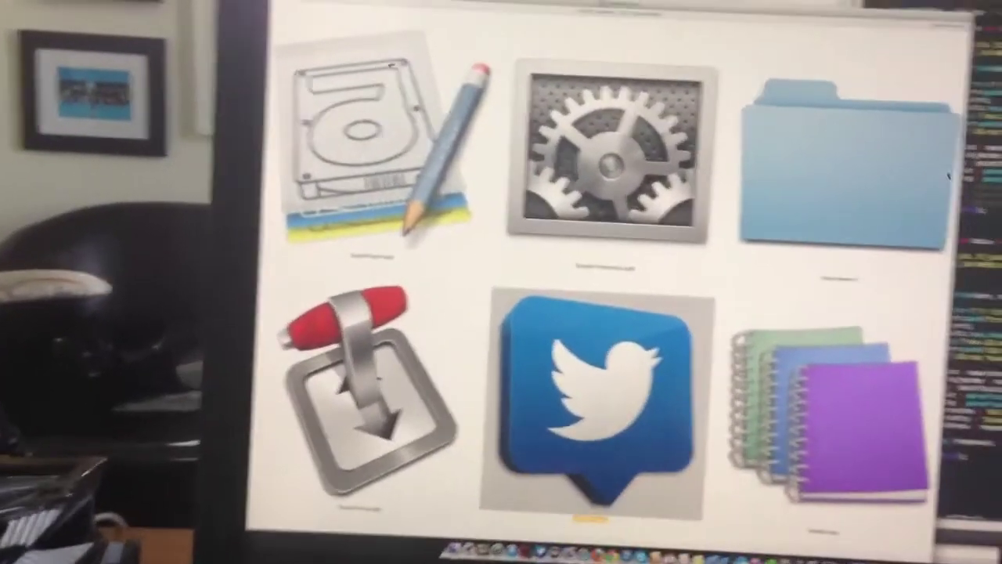
{"action": "scroll", "coordinate": [501, 313], "scroll_direction": "down", "scroll_amount": 5}
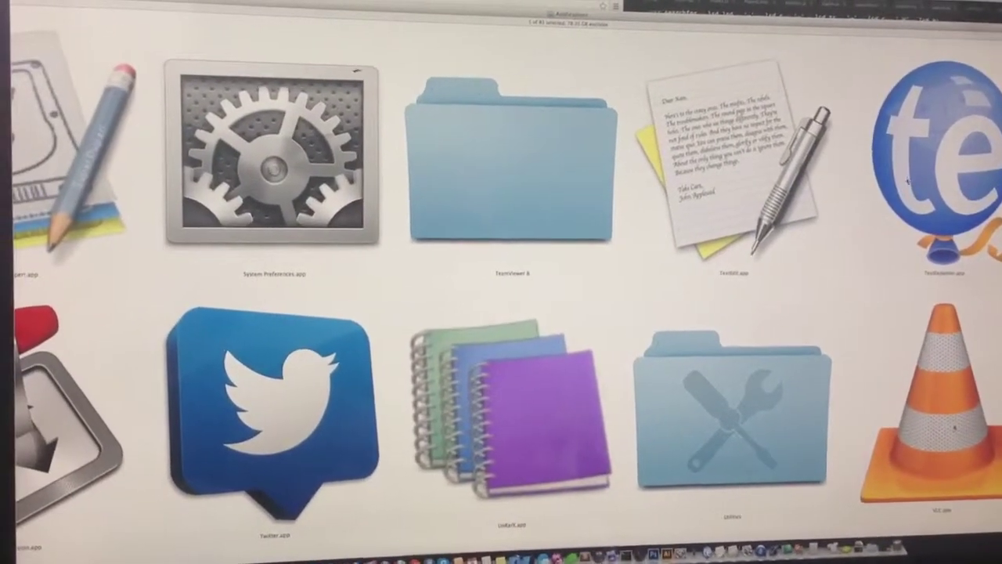
{"action": "scroll", "coordinate": [364, 68], "scroll_direction": "up", "scroll_amount": 5}
{"action": "scroll", "coordinate": [364, 68], "scroll_direction": "up", "scroll_amount": 5}
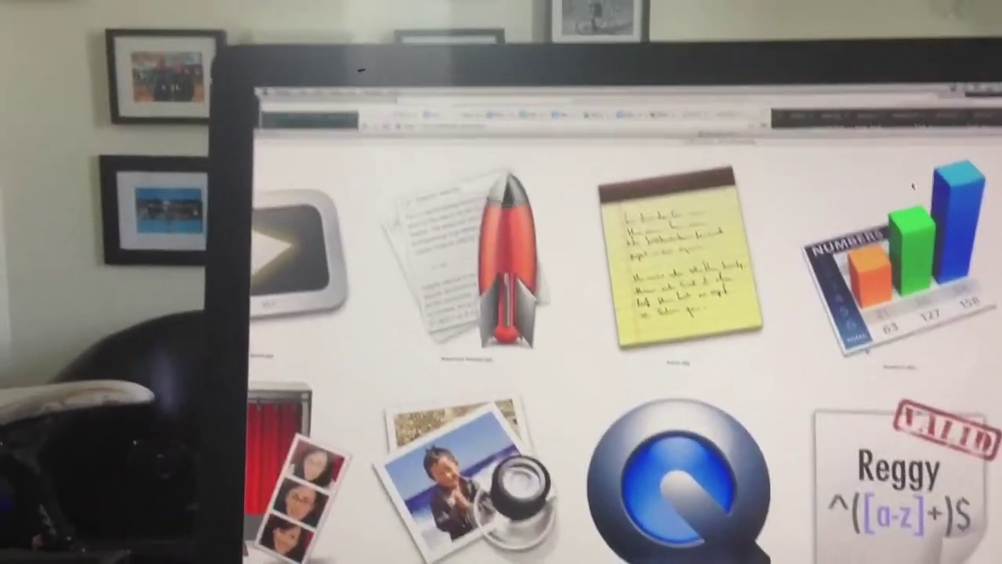
{"action": "scroll", "coordinate": [705, 313], "scroll_direction": "up", "scroll_amount": 5}
{"action": "scroll", "coordinate": [704, 313], "scroll_direction": "up", "scroll_amount": 5}
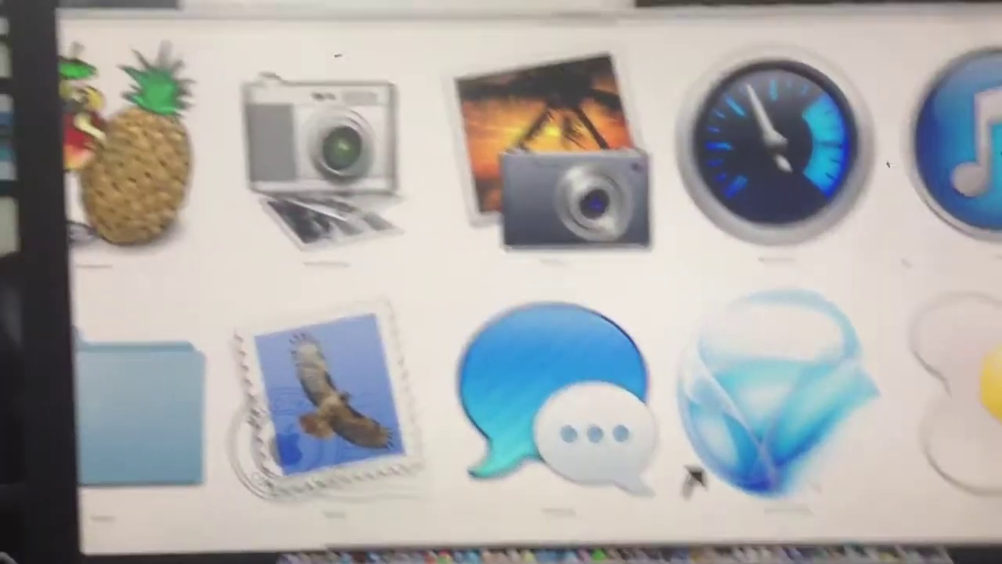
{"action": "scroll", "coordinate": [540, 450], "scroll_direction": "up", "scroll_amount": 5}
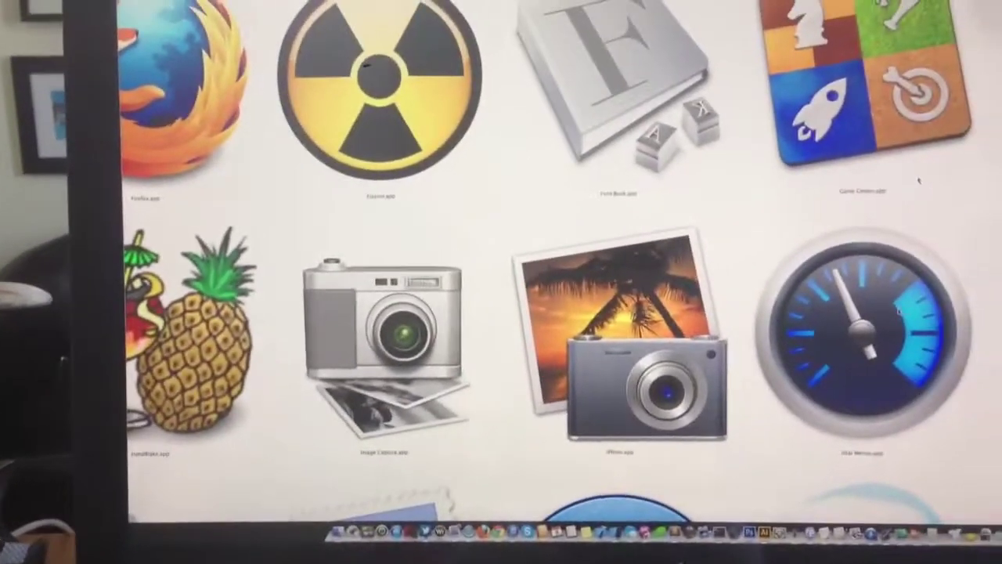
Select the speedometer gauge icon, then clear the selection.
{"action": "left_click", "coordinate": [932, 320]}
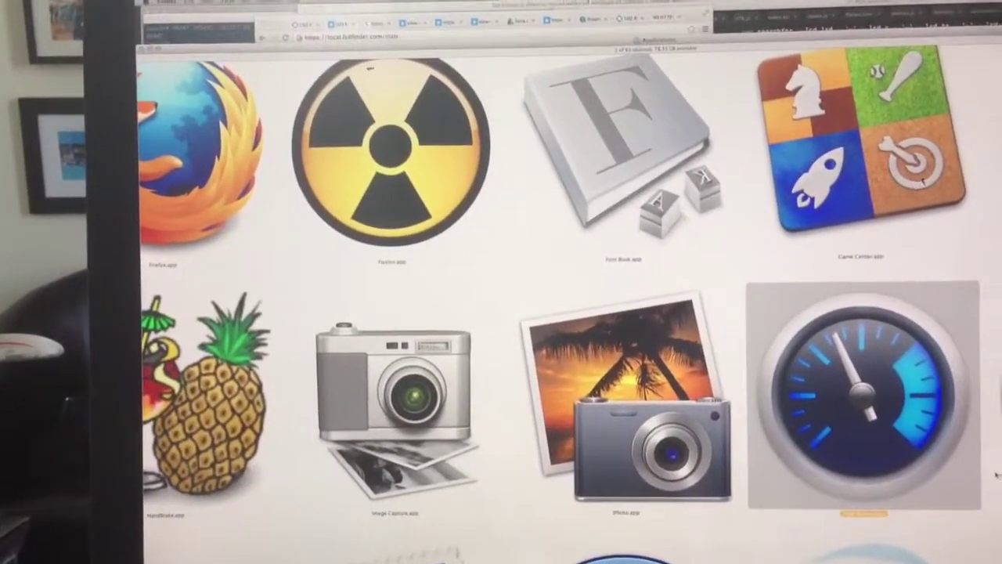
{"action": "left_click", "coordinate": [988, 475]}
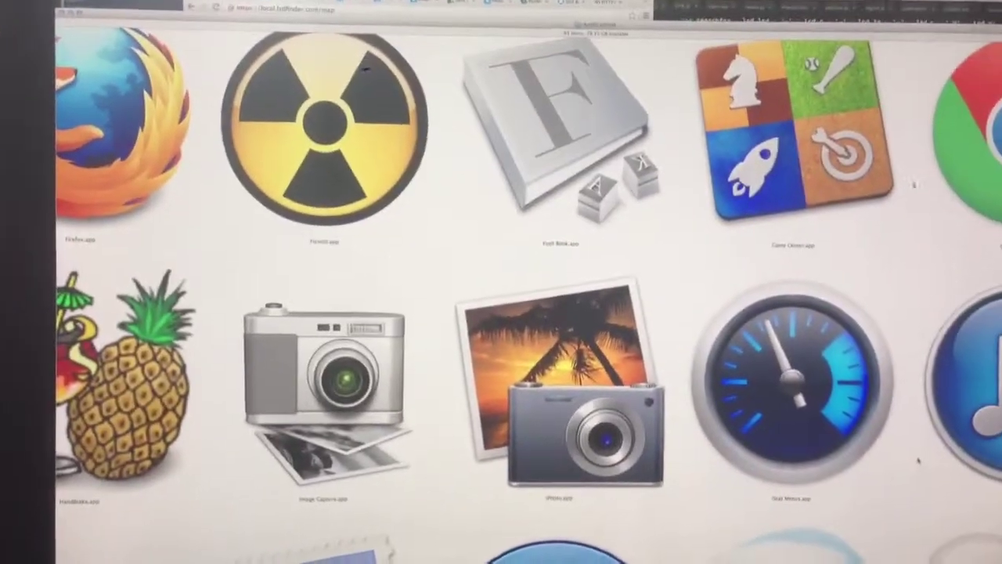
{"action": "scroll", "coordinate": [501, 282], "scroll_direction": "up", "scroll_amount": 3}
{"action": "scroll", "coordinate": [501, 282], "scroll_direction": "up", "scroll_amount": 4}
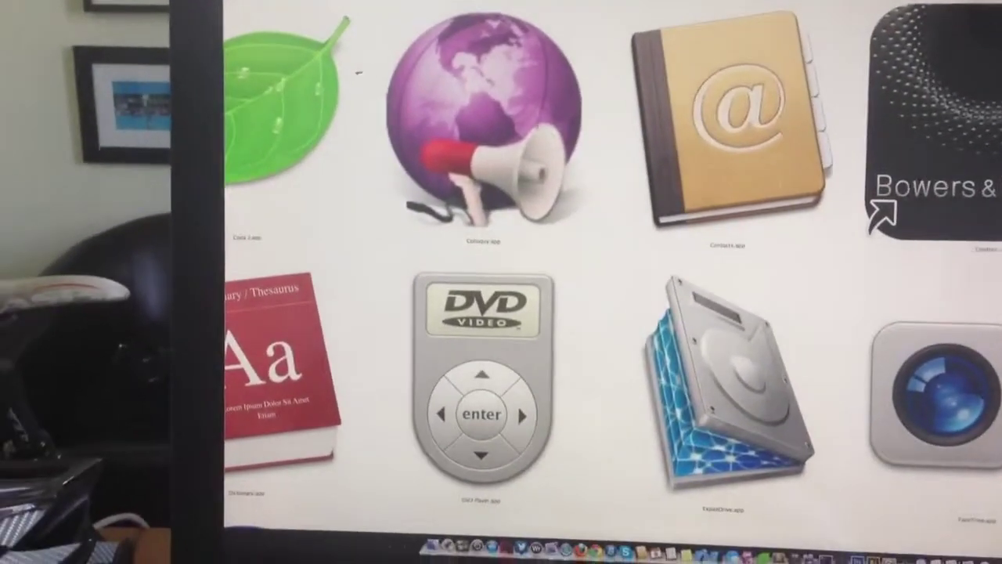
Select the purple globe-with-megaphone icon using the Right arrow key.
{"action": "key", "text": "Right"}
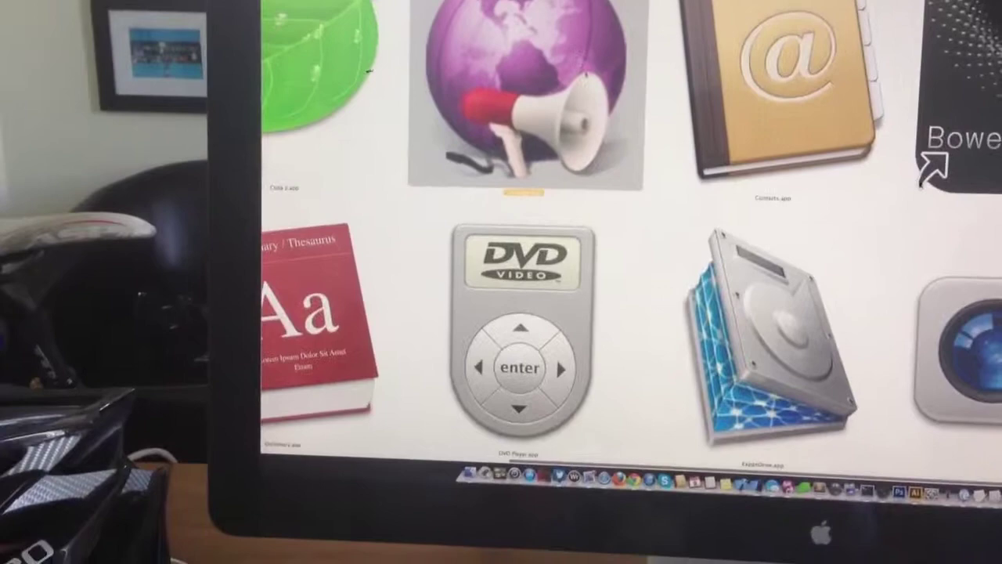